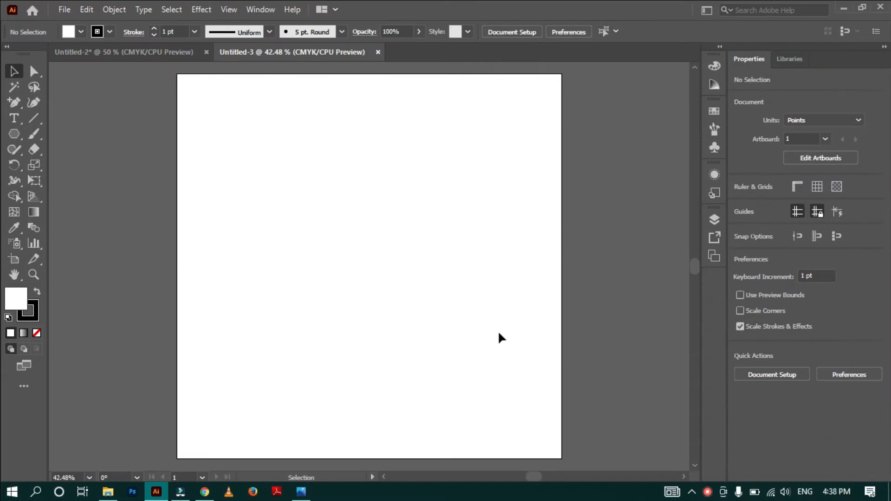
- Widen the artboard on both sides to about 1505 pt, keeping its 1000 pt height
click(15, 259)
drag(564, 272, 664, 267)
drag(181, 267, 84, 267)
click(13, 71)
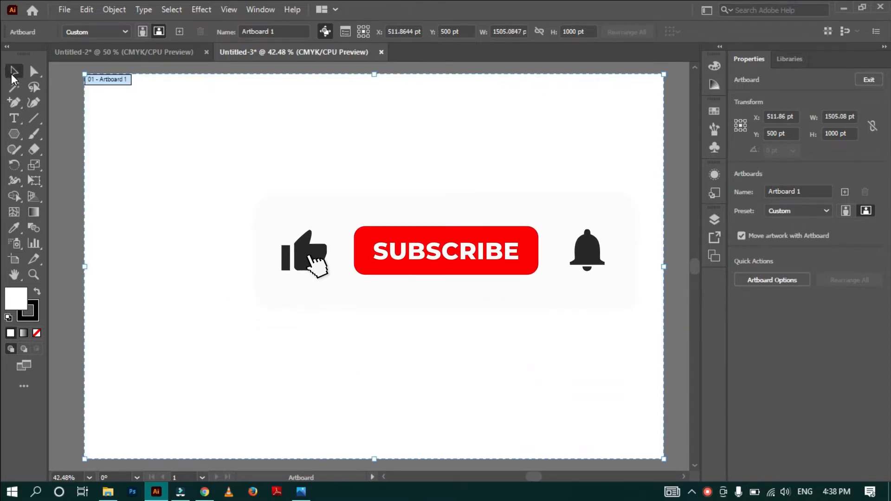
- Set the fill to none and draw a straight vertical line about 734 pt long in the left half of the artboard
click(80, 31)
click(9, 53)
click(34, 118)
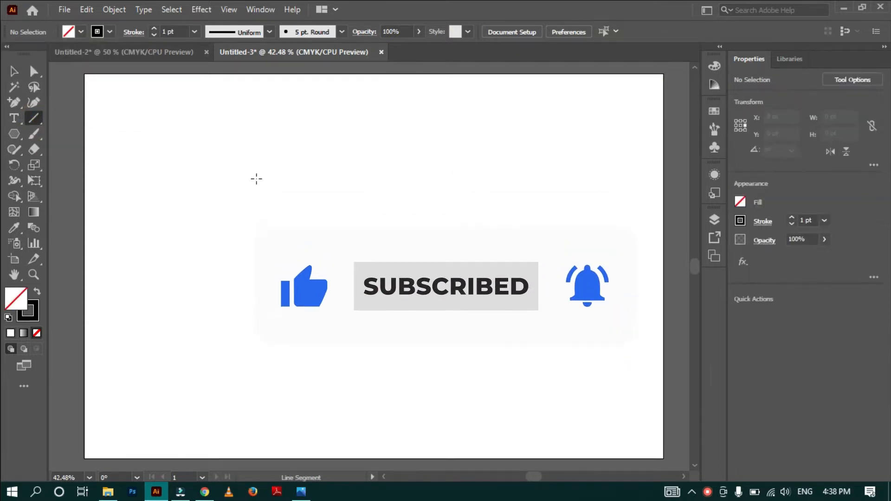
drag(254, 170, 256, 391)
drag(254, 447, 255, 452)
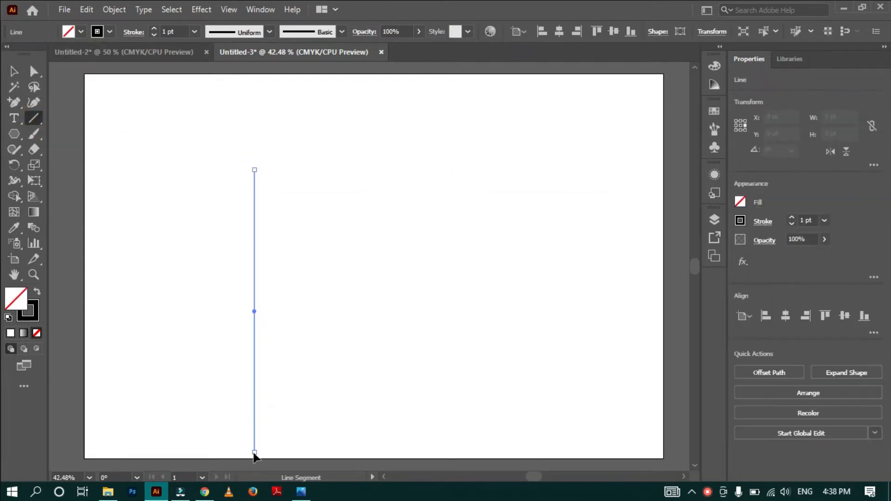
- Nudge the vertical line up to a Y position of about 526 pt
key(v)
key(Up)
key(Up)
key(Up)
key(Up)
key(Up)
key(Up)
key(Up)
key(Up)
key(Up)
key(Up)
key(Up)
key(Up)
key(Up)
key(Up)
key(Up)
key(Up)
key(Up)
key(Up)
key(Up)
key(Up)
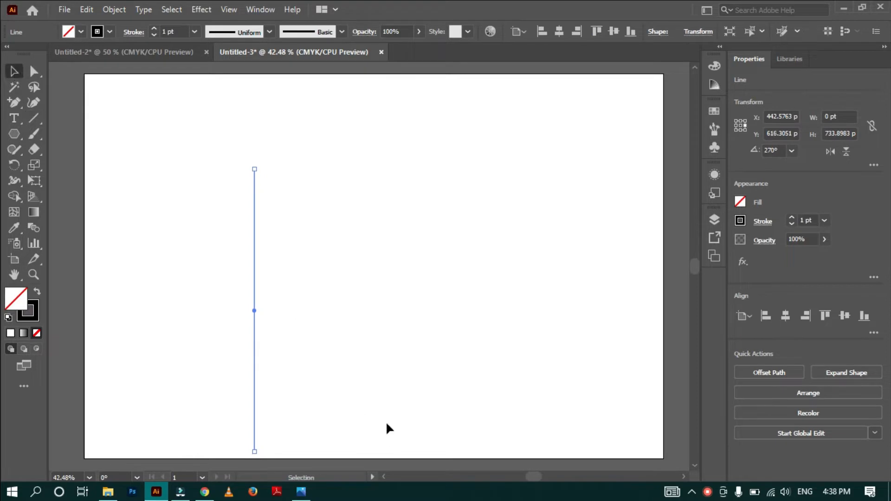
key(Up)
key(Up)
key(Up)
key(Up)
key(Up)
key(Up)
key(Up)
key(Up)
key(Up)
key(Up)
key(Up)
key(Up)
key(Up)
key(Up)
key(Up)
key(Up)
key(Up)
key(Up)
key(Up)
key(Up)
- Duplicate the line sideways into 14 evenly spaced vertical lines and stretch them all to about 817 pt tall
drag(255, 255, 275, 261)
key(ctrl+d)
key(ctrl+d)
key(ctrl+d)
key(ctrl+d)
key(ctrl+d)
key(ctrl+d)
key(ctrl+d)
key(ctrl+d)
key(ctrl+d)
key(ctrl+d)
key(ctrl+d)
key(ctrl+d)
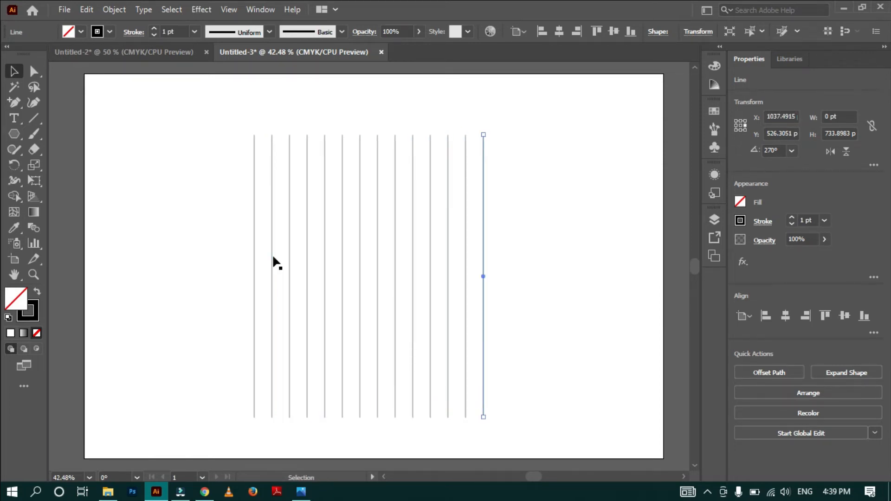
drag(246, 122, 486, 153)
drag(366, 133, 367, 108)
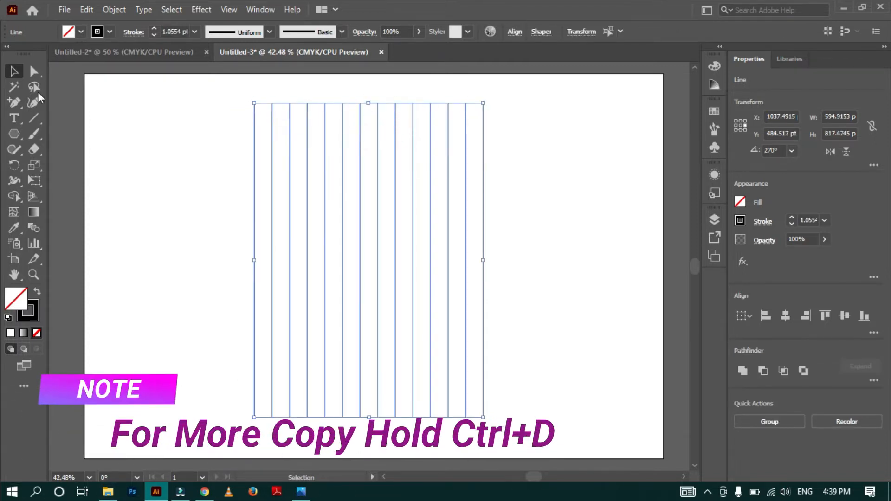
- Draw a hexagon about 707 pt wide from the centre of the lines and rotate it 90°
click(15, 134)
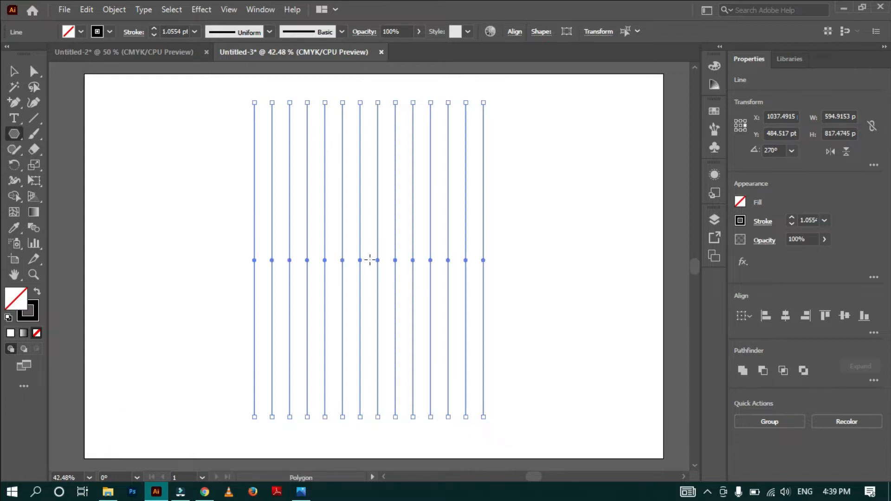
drag(370, 260, 459, 365)
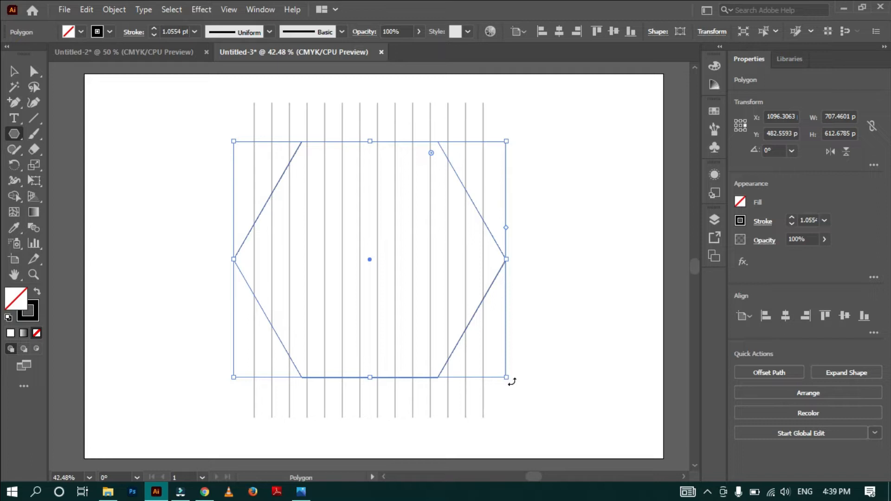
drag(512, 382, 446, 183)
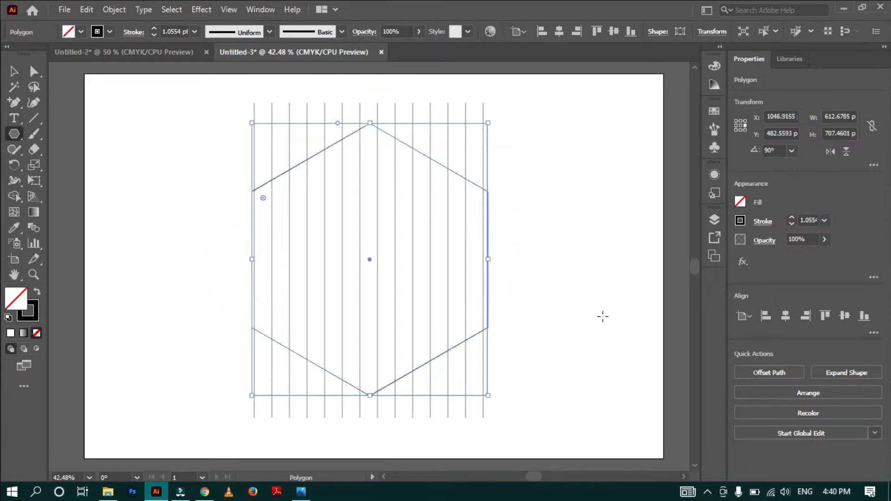
- Nudge the hexagon 2 pt left and scale it to about 593 by 685 pt to fit between the outer lines
key(Left)
key(Left)
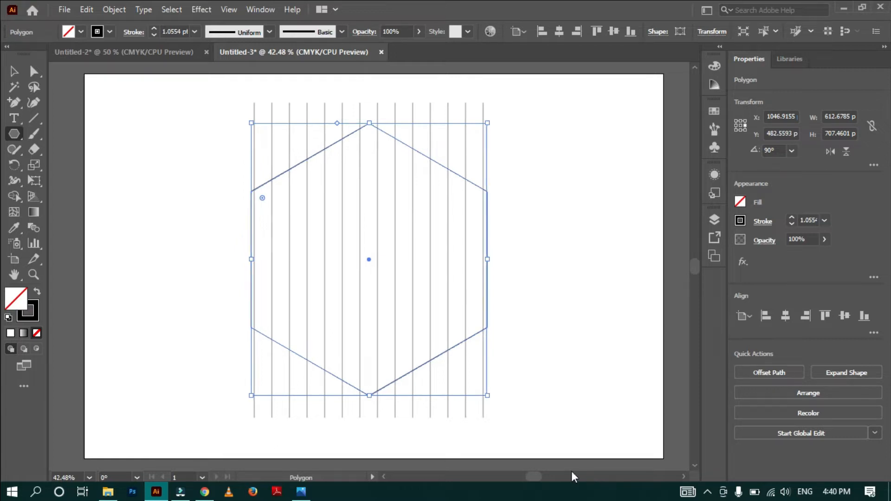
drag(488, 397, 487, 394)
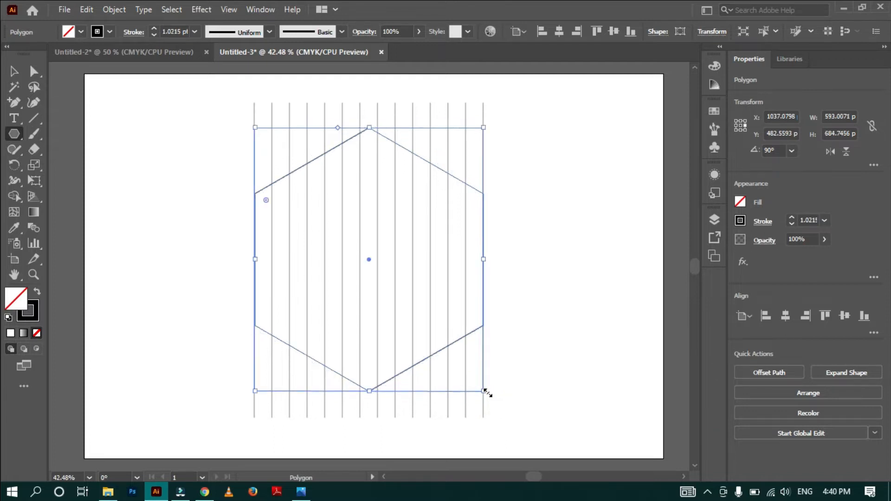
click(13, 71)
click(186, 177)
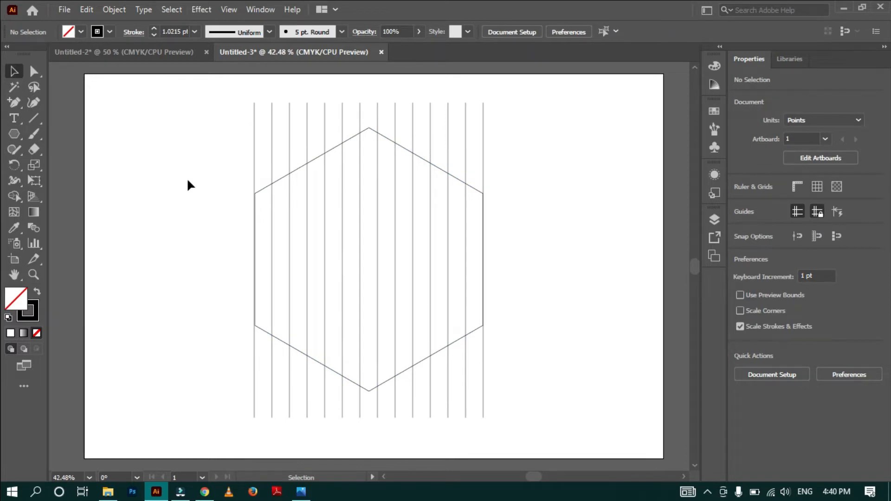
- Reflect a copy of all the vertical lines at a 60° angle and nudge the copy down 1 pt
drag(225, 409, 497, 438)
right_click(453, 409)
mouse_move(481, 329)
click(661, 373)
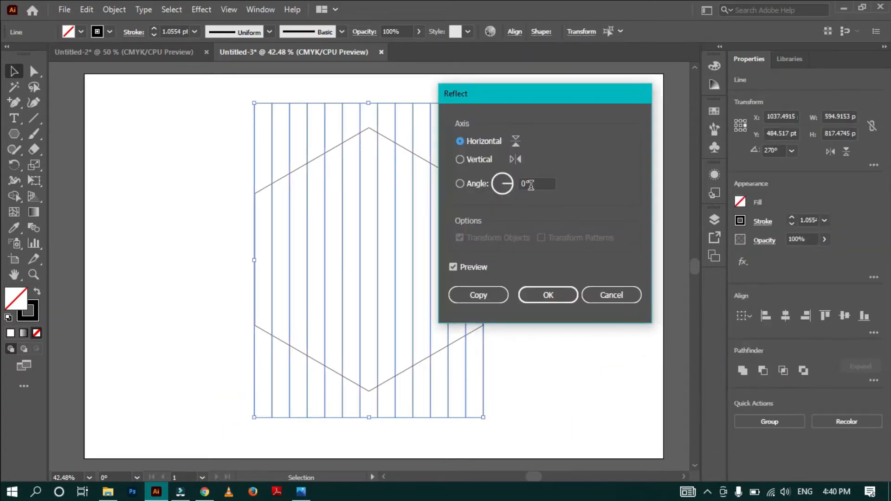
click(459, 183)
text(60)
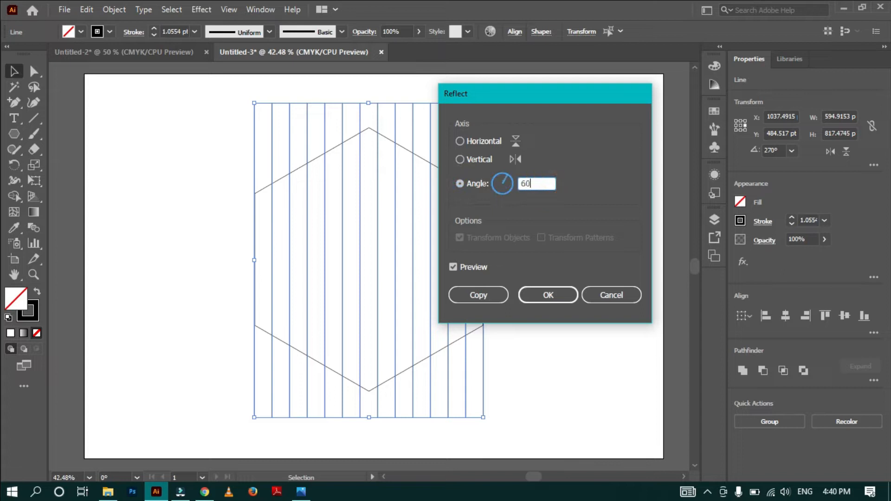
click(469, 287)
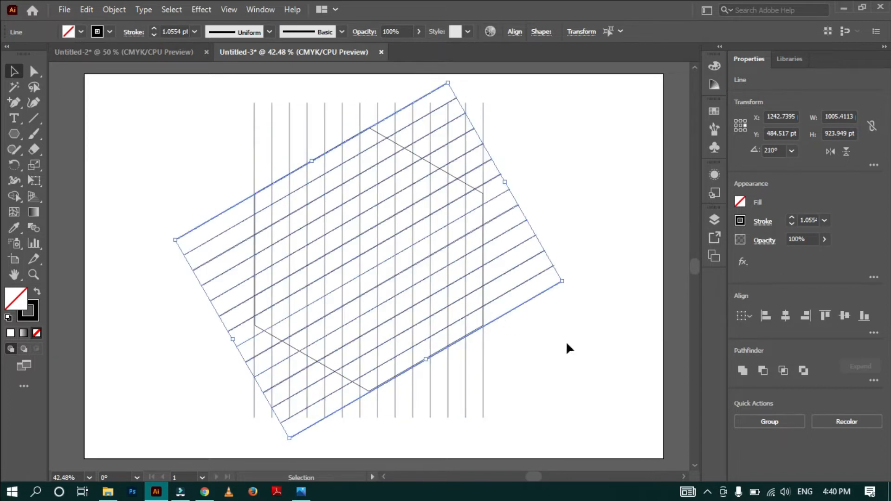
key(Down)
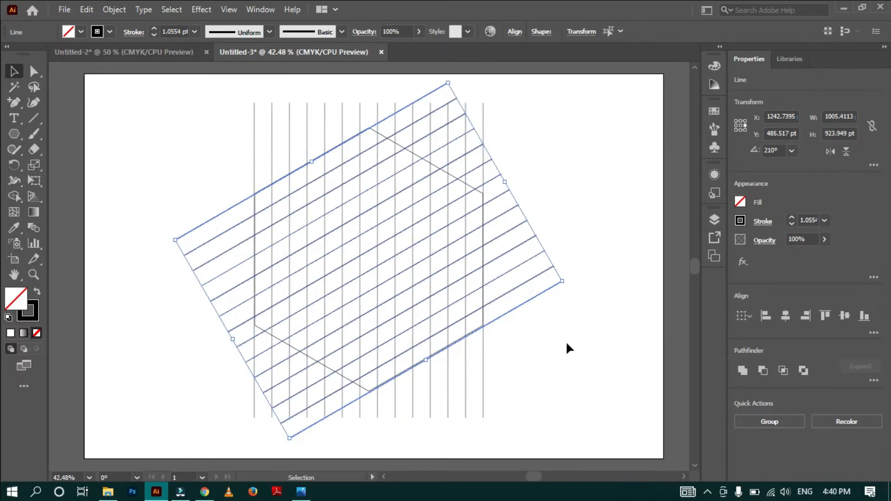
- Reflect a copy of the slanted lines across the horizontal axis to complete the isometric grid
right_click(476, 314)
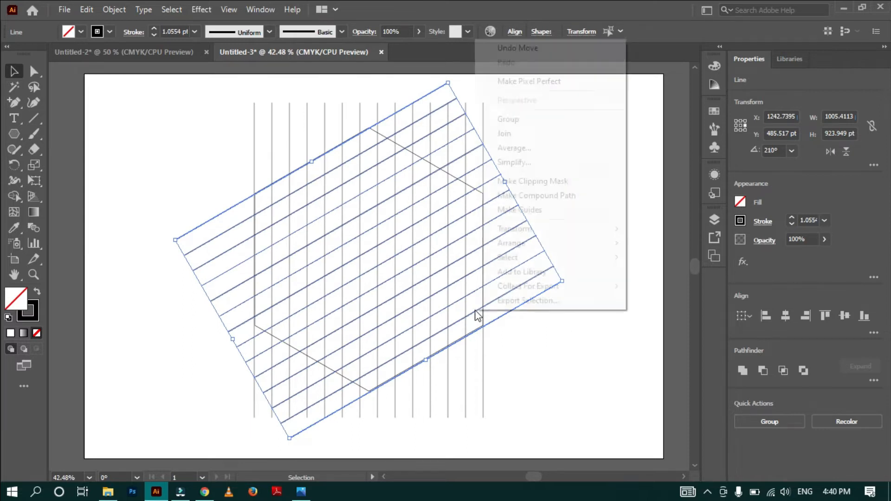
mouse_move(592, 232)
click(672, 275)
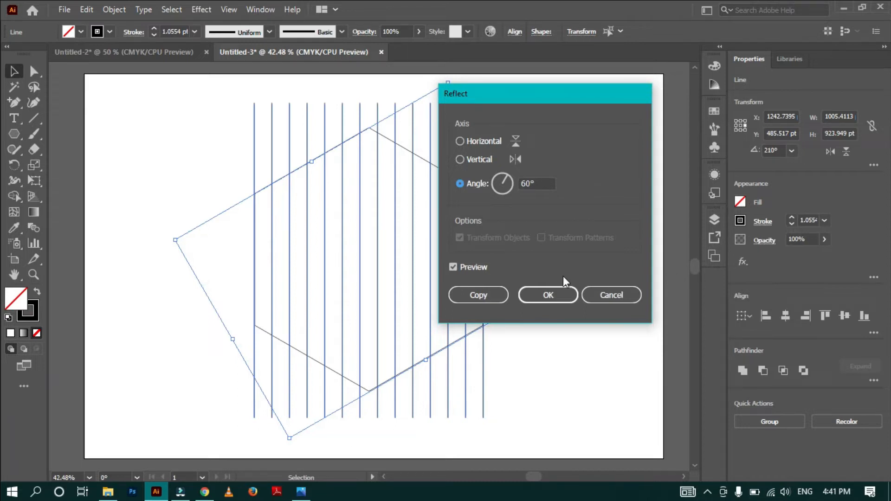
click(461, 141)
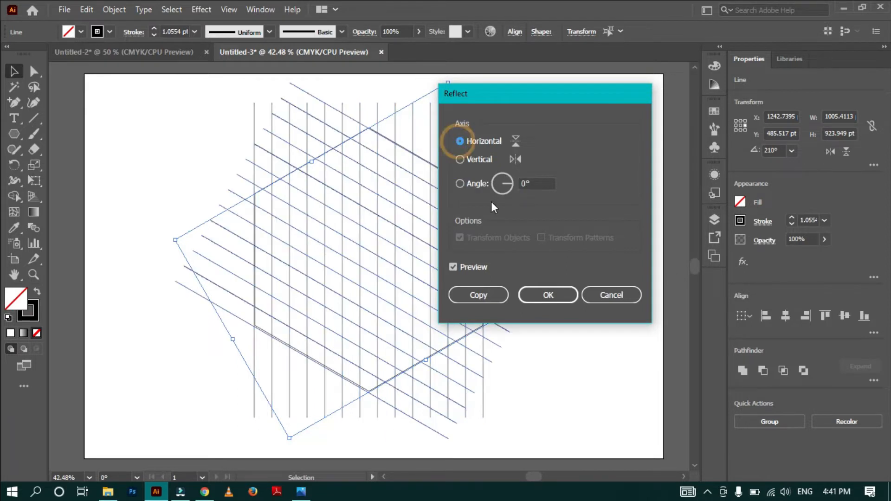
click(487, 296)
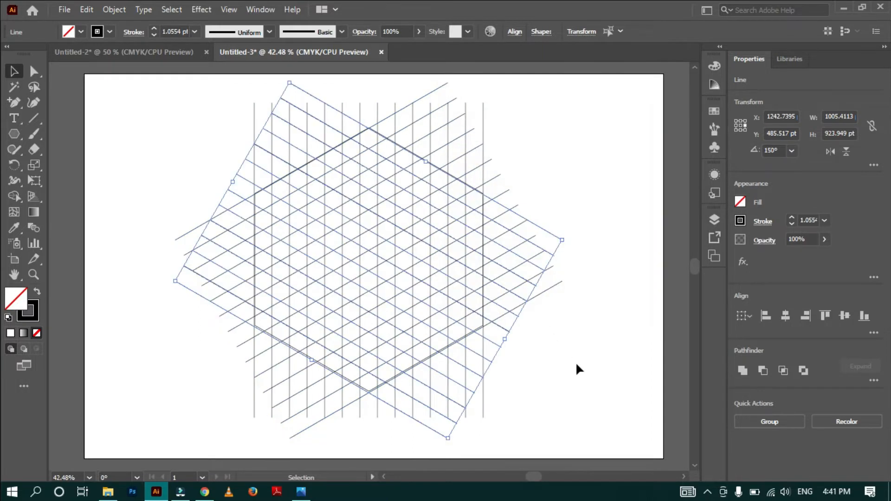
- Delete the hexagon from the line grid
click(591, 377)
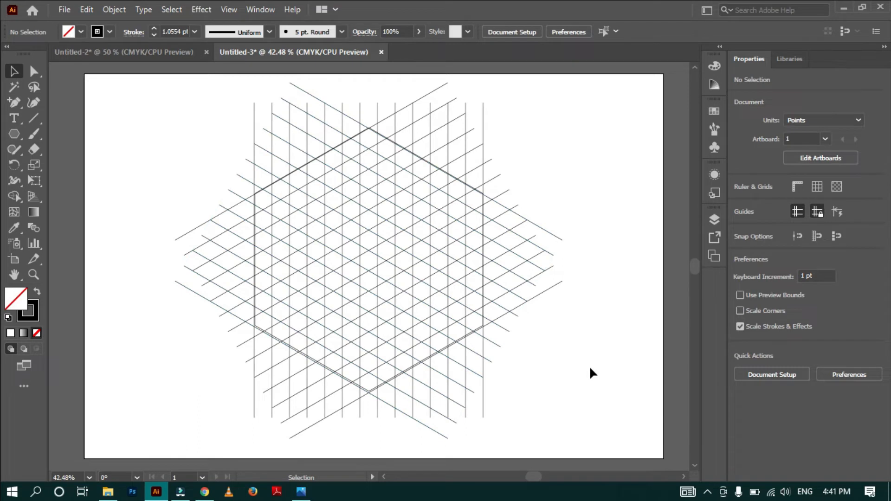
click(370, 392)
key(Delete)
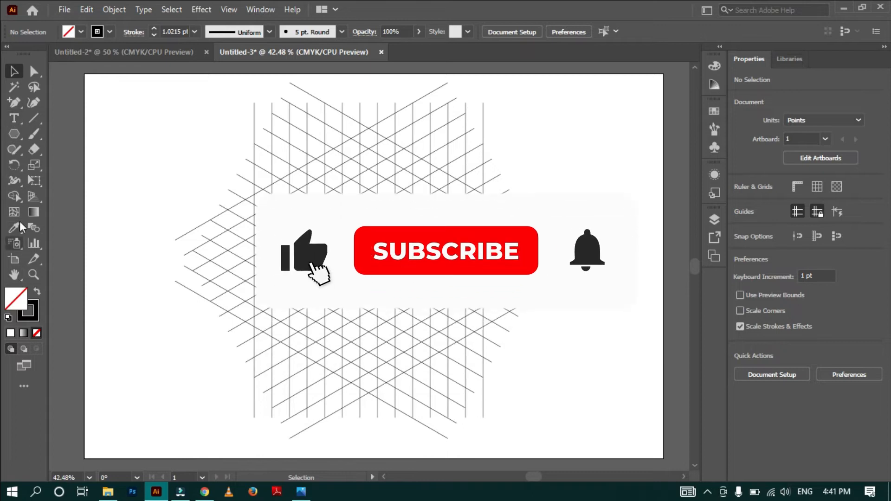
- Select all grid lines and merge the central column of cells into one black-filled bar without stroke using the Shape Builder
drag(140, 85, 578, 455)
click(14, 196)
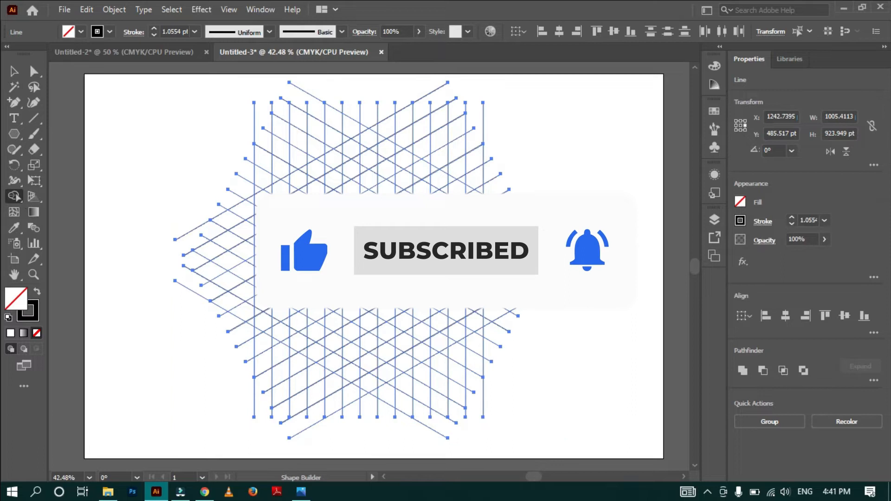
scroll(369, 139, up, 1)
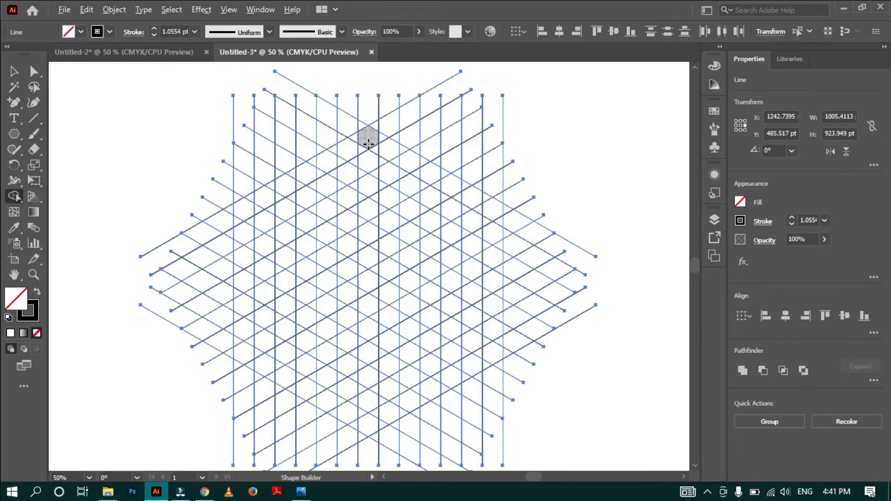
scroll(370, 139, down, 2)
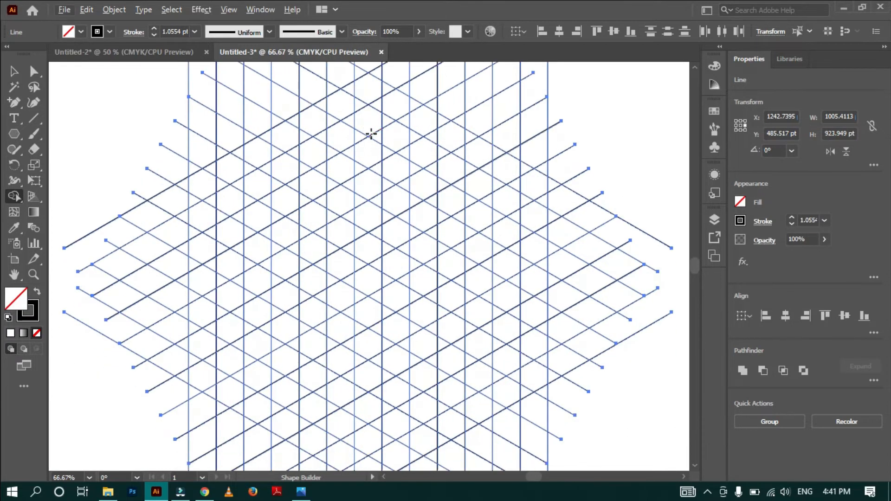
mouse_move(371, 134)
mouse_down()
mouse_move(372, 110)
mouse_move(365, 383)
mouse_up()
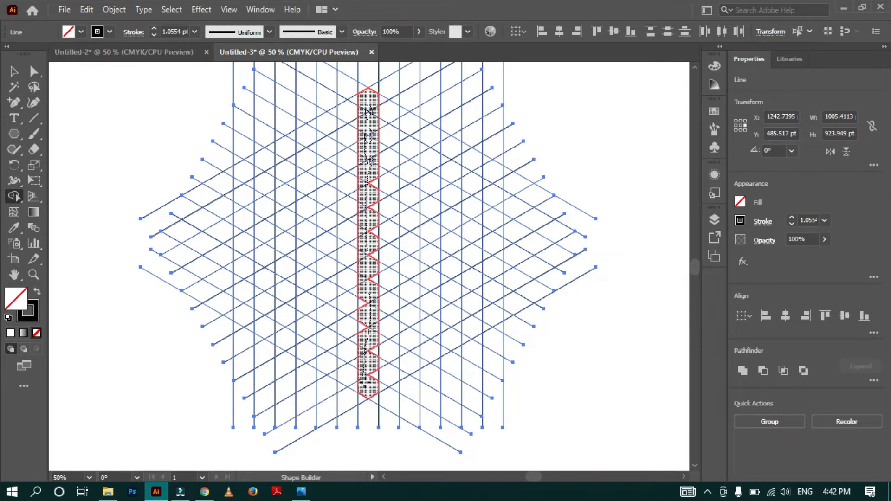
drag(372, 278, 373, 173)
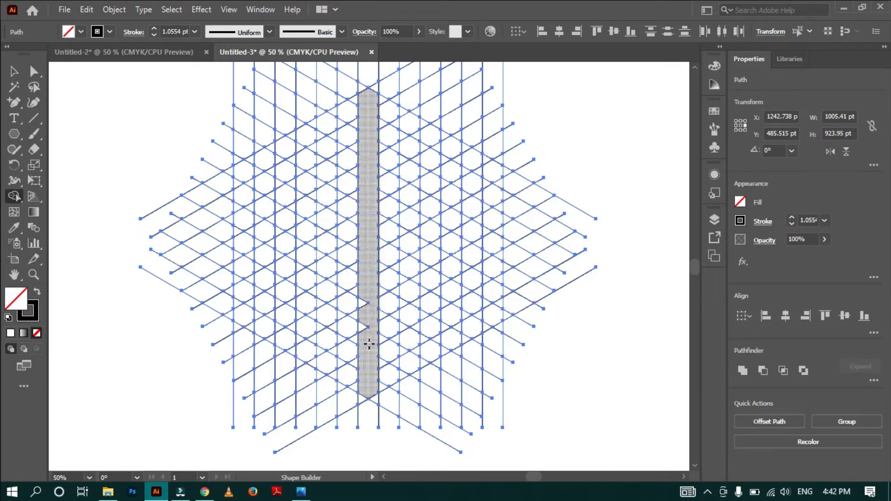
click(37, 291)
drag(370, 256, 362, 333)
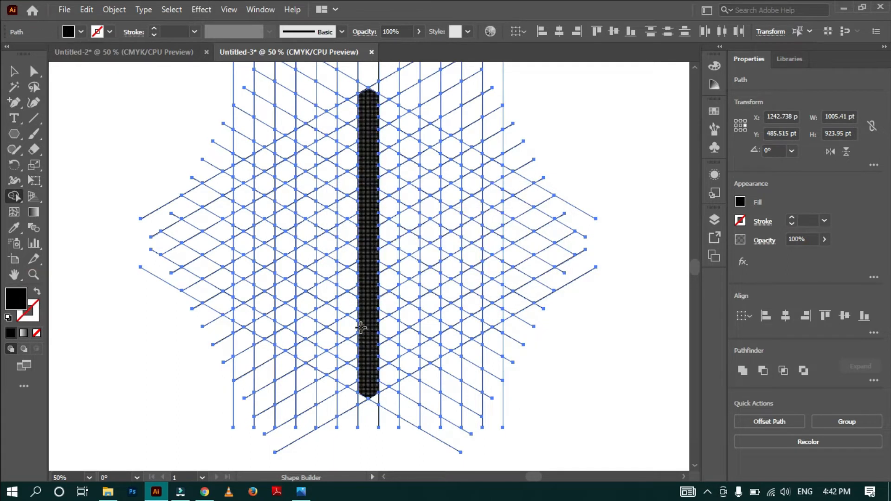
- Merge grid cells into shorter black bars flanking the central bar and connect their tops diagonally to form a letter M
drag(326, 116, 330, 372)
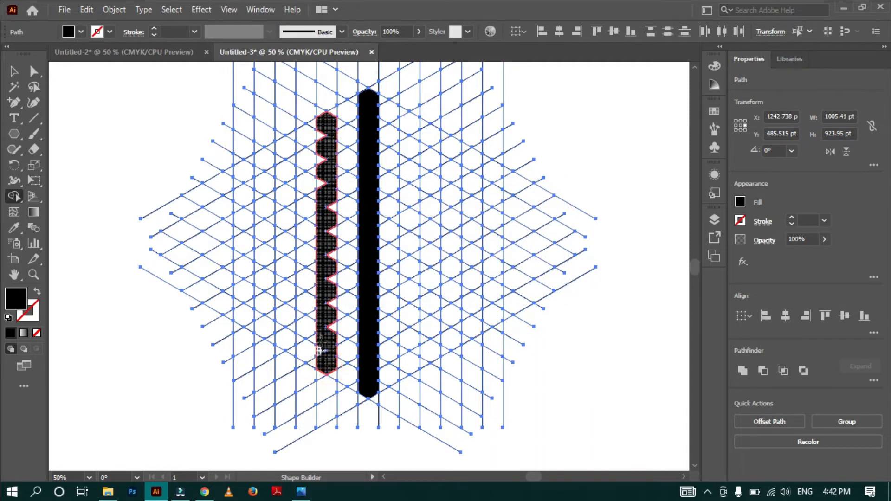
drag(329, 322, 332, 189)
drag(320, 135, 323, 191)
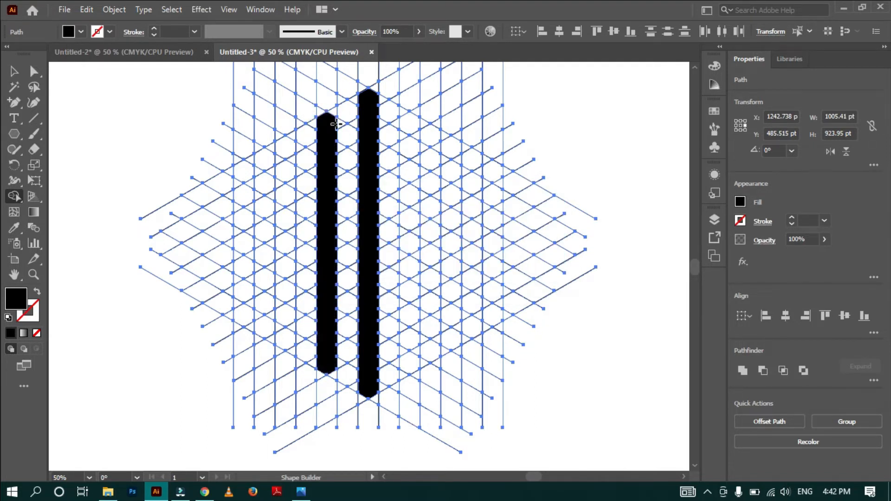
mouse_move(330, 113)
mouse_down()
mouse_move(359, 98)
mouse_move(338, 122)
mouse_move(359, 120)
mouse_move(352, 107)
mouse_move(362, 106)
mouse_move(413, 151)
mouse_move(410, 351)
mouse_up()
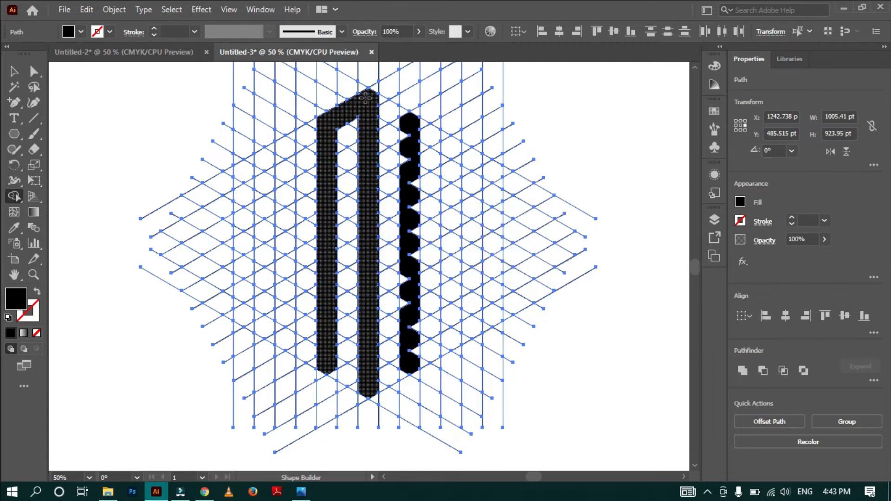
mouse_move(373, 96)
mouse_down()
mouse_move(415, 130)
mouse_move(404, 125)
mouse_move(415, 229)
mouse_move(403, 312)
mouse_move(413, 360)
mouse_move(409, 316)
mouse_up()
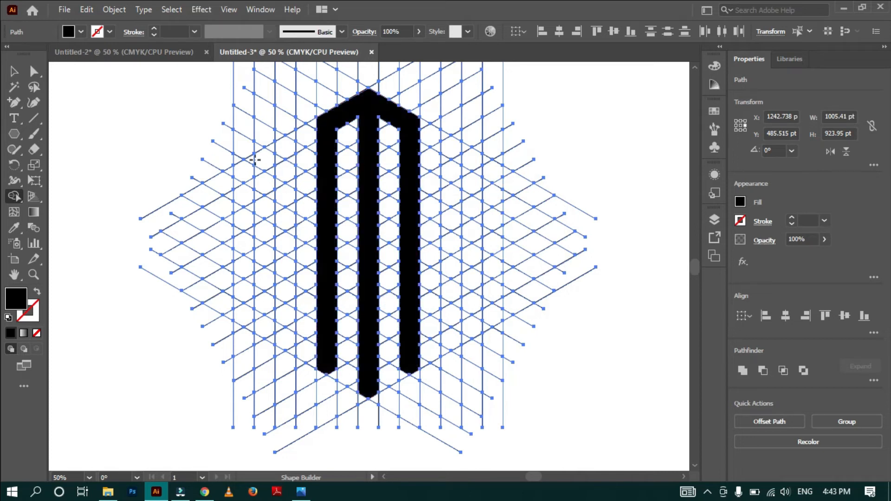
- Merge the grid cells left of the M into an angular black letter C with slanted arms and short inner ends
mouse_move(284, 173)
mouse_down()
mouse_move(285, 150)
mouse_move(245, 166)
mouse_move(255, 164)
mouse_move(241, 187)
mouse_move(248, 212)
mouse_move(241, 204)
mouse_move(240, 302)
mouse_move(260, 322)
mouse_move(251, 323)
mouse_move(286, 339)
mouse_move(289, 302)
mouse_up()
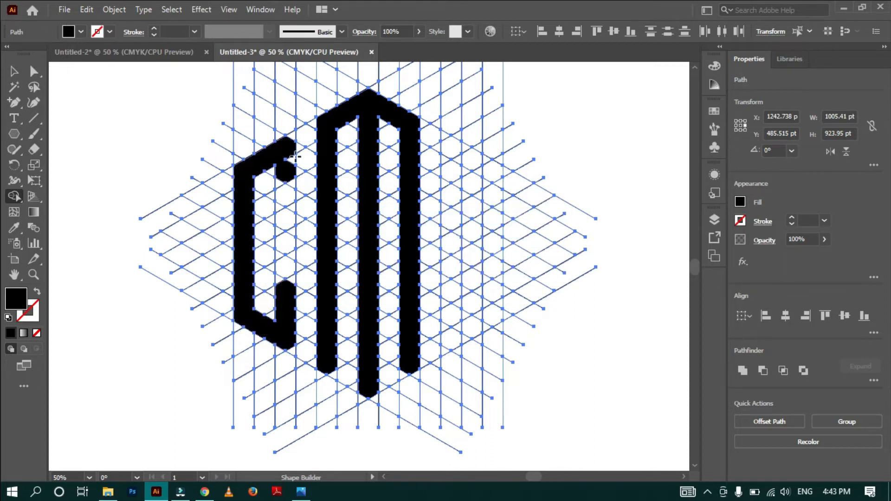
drag(291, 149, 284, 185)
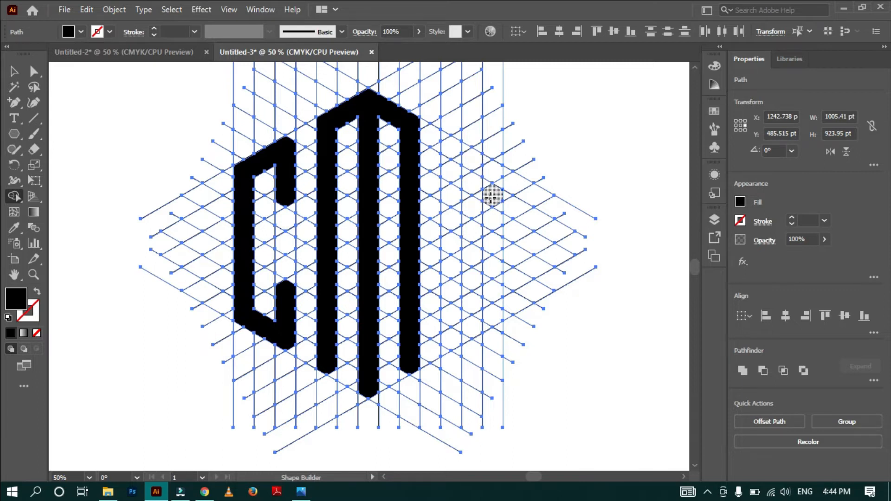
- Merge the grid cells right of the M into a second angular black letter C with slanted arms and short inner ends
mouse_move(490, 197)
mouse_down()
mouse_move(490, 213)
mouse_move(489, 165)
mouse_move(447, 144)
mouse_move(457, 172)
mouse_move(454, 229)
mouse_up()
key(ctrl+z)
mouse_move(491, 201)
mouse_down()
mouse_move(491, 165)
mouse_move(451, 153)
mouse_move(451, 334)
mouse_move(475, 324)
mouse_move(492, 291)
mouse_up()
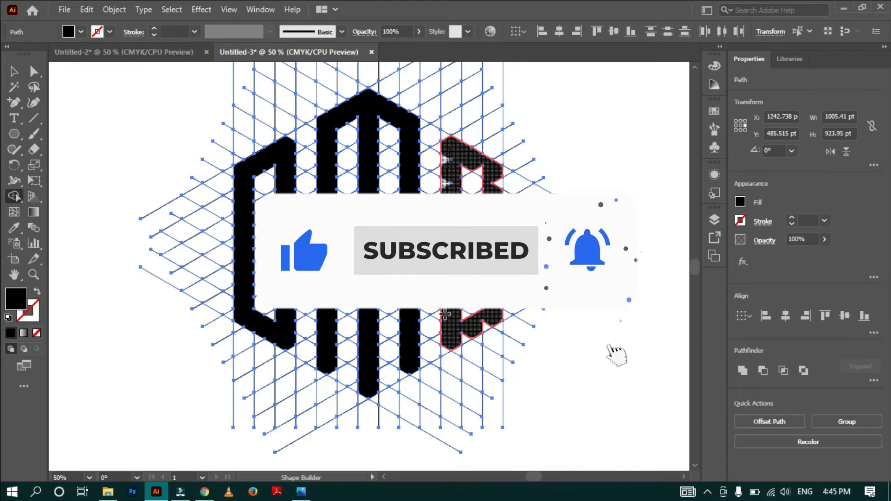
click(458, 342)
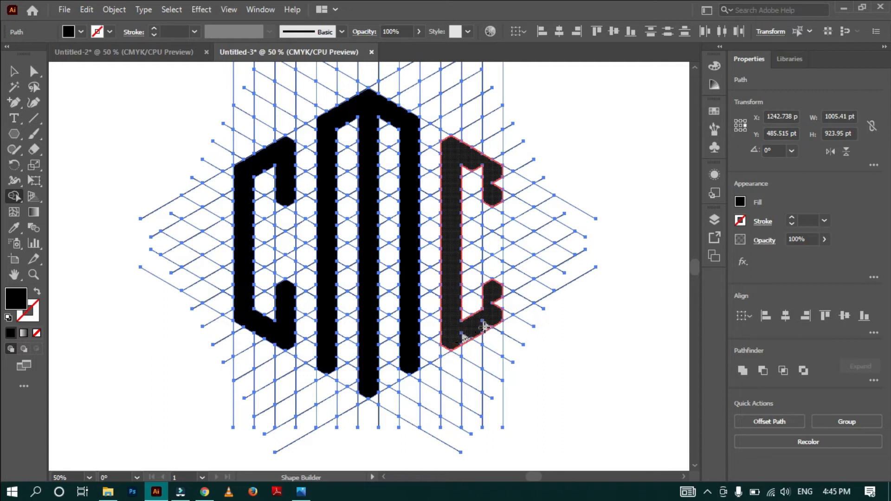
click(499, 293)
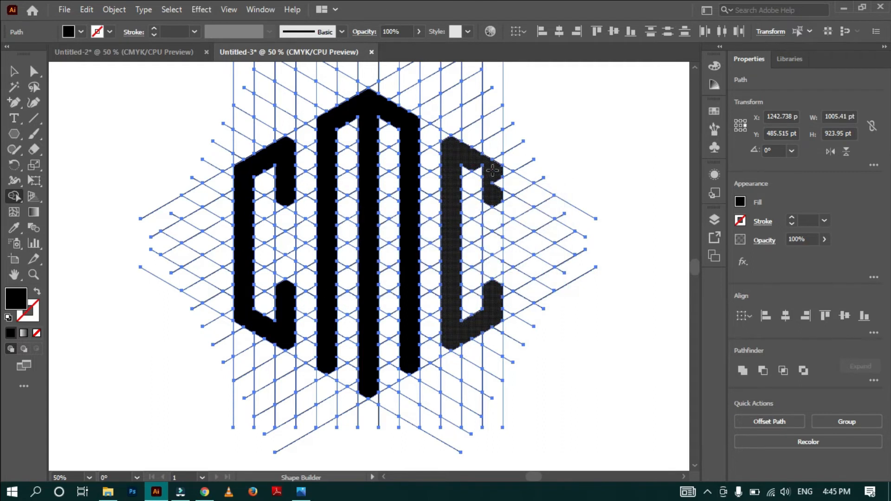
click(498, 188)
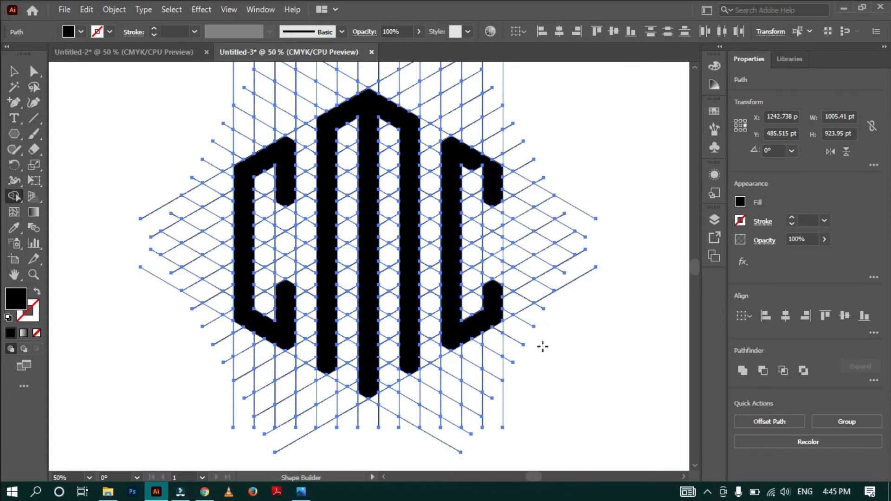
click(471, 164)
- Select the three merged letters together and move them off the line grid, past the artboard's lower-left corner
key(v)
key(ctrl+a)
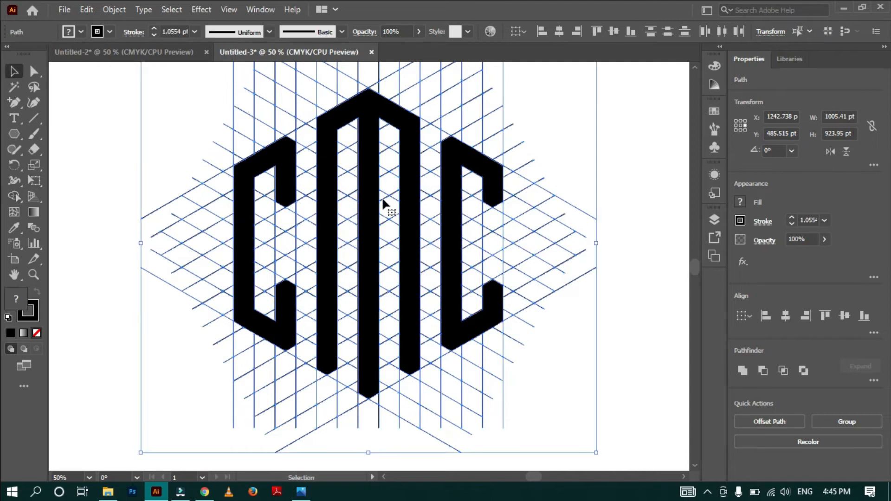
key(ctrl+minus)
click(187, 219)
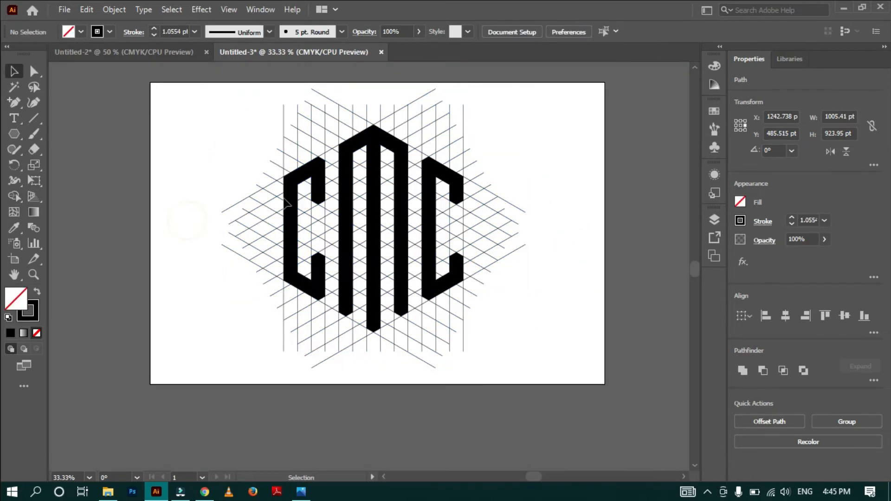
click(288, 189)
shift+click(345, 183)
shift+click(442, 175)
drag(440, 175, 203, 263)
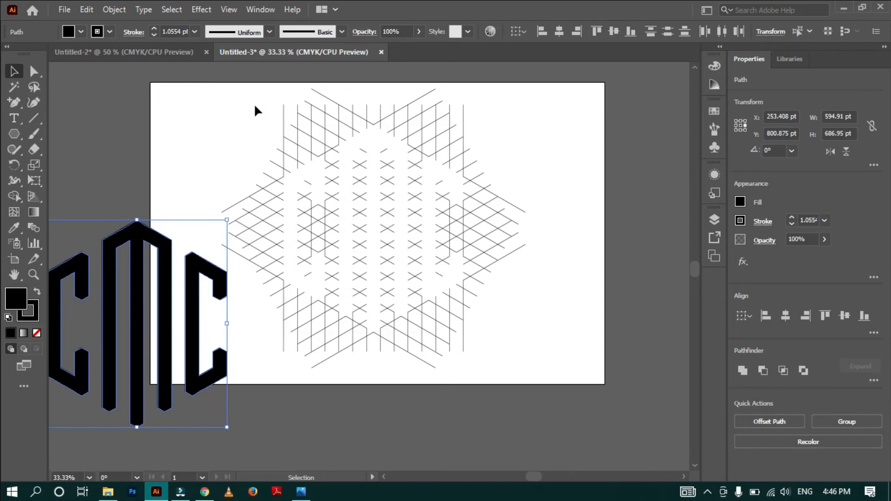
- Delete the leftover grid lines and move the three letters back to the middle of the artboard
drag(439, 331, 504, 352)
key(Delete)
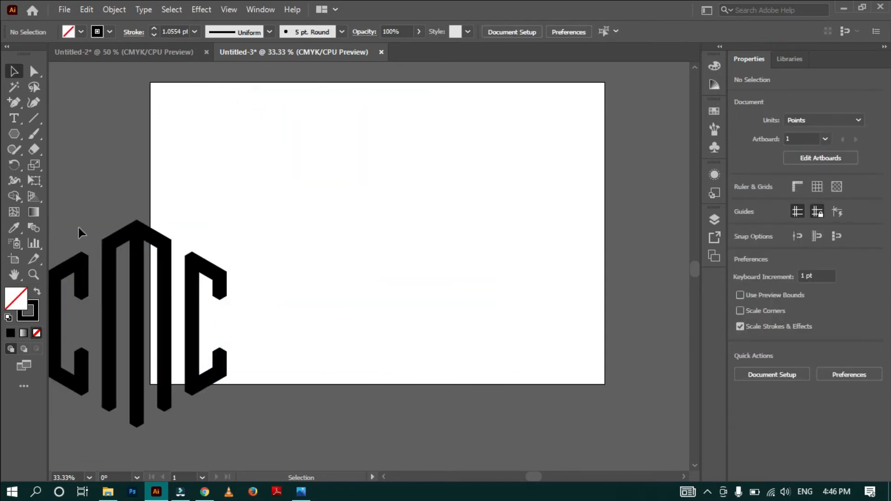
drag(192, 275, 424, 177)
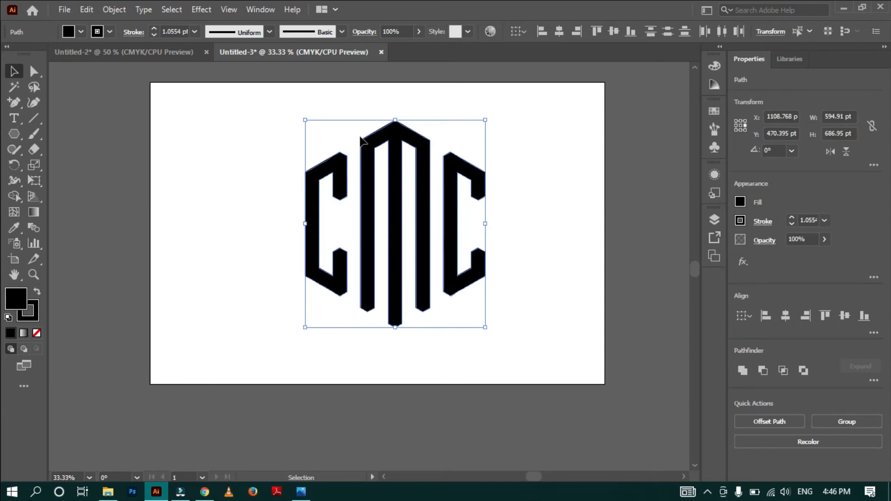
- Fill the three letters with the pink colour cc6a86
double_click(17, 300)
click(348, 142)
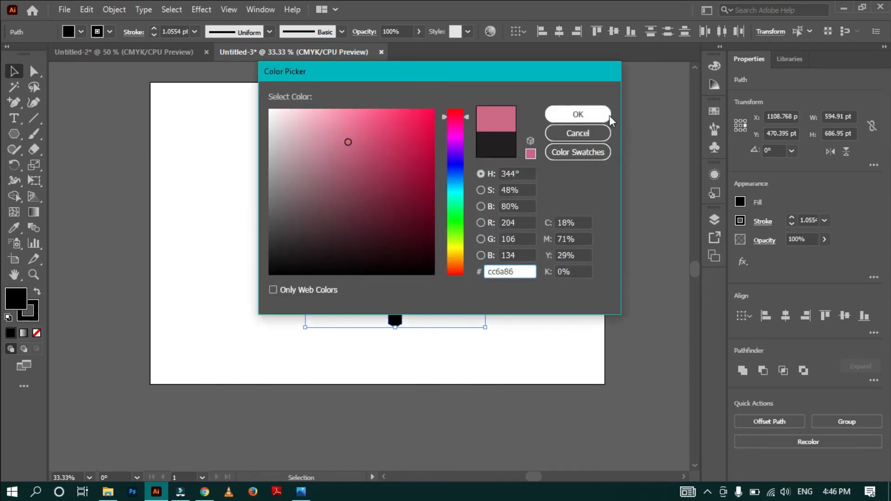
click(599, 117)
- Move the letters to the right part of the artboard and remove their stroke
drag(399, 204, 491, 185)
click(96, 33)
click(10, 52)
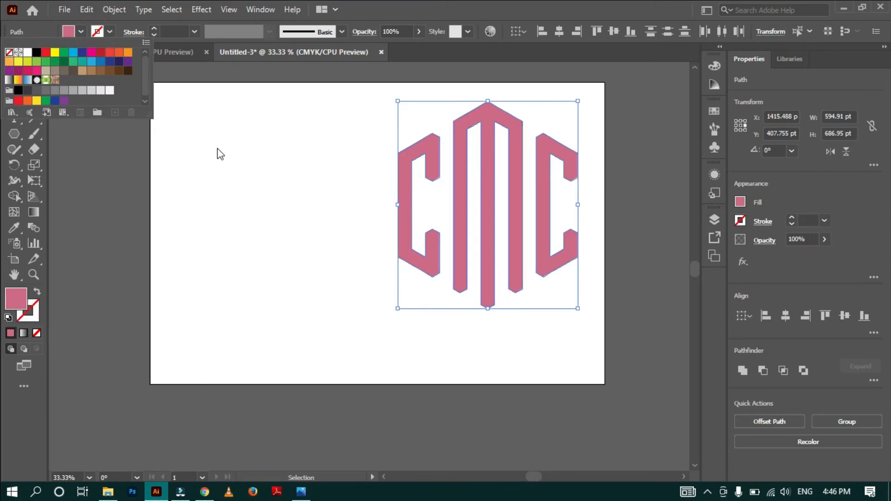
- Reselect the three letters and fill them with the dark gold colour a5880e
click(216, 154)
click(270, 274)
drag(378, 110, 595, 286)
click(22, 301)
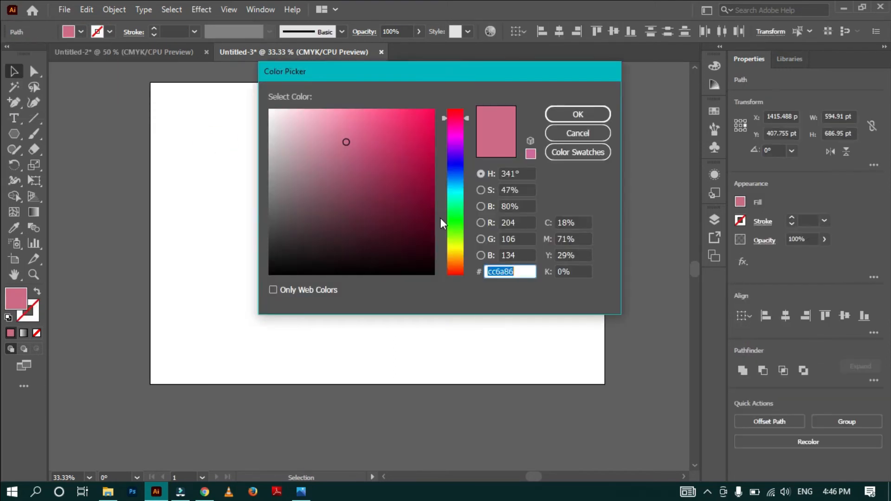
drag(464, 123, 468, 250)
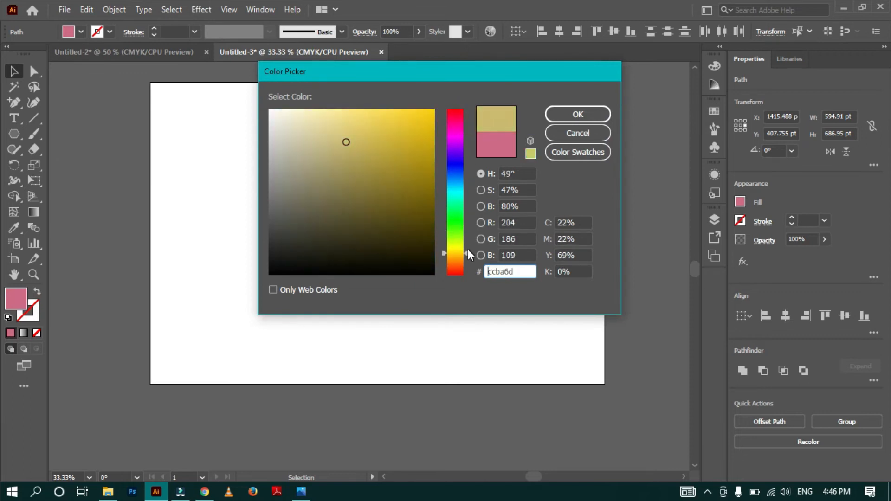
click(422, 200)
click(393, 201)
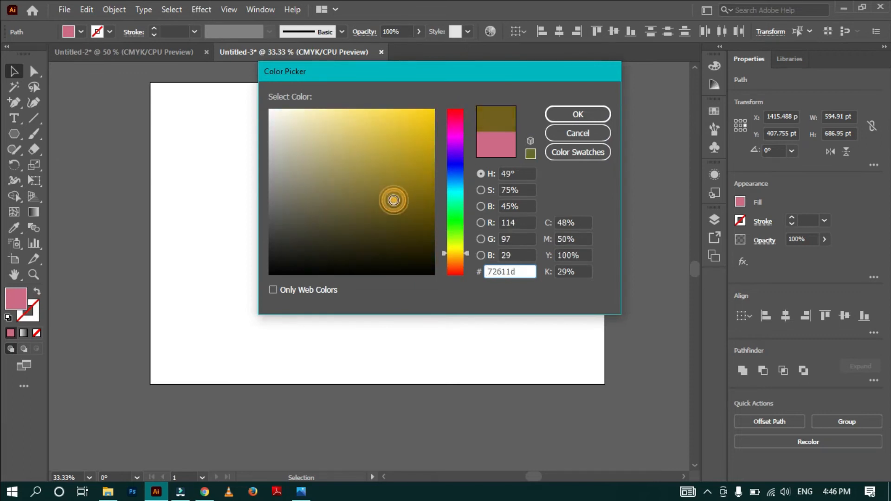
click(399, 141)
click(421, 166)
click(579, 115)
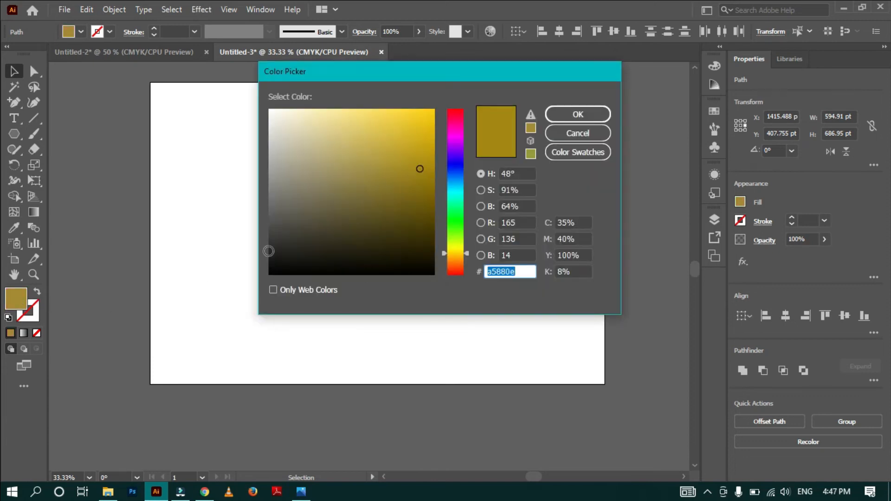
- Change the fill of the three letters to a very dark grey
key(ctrl+v)
click(593, 113)
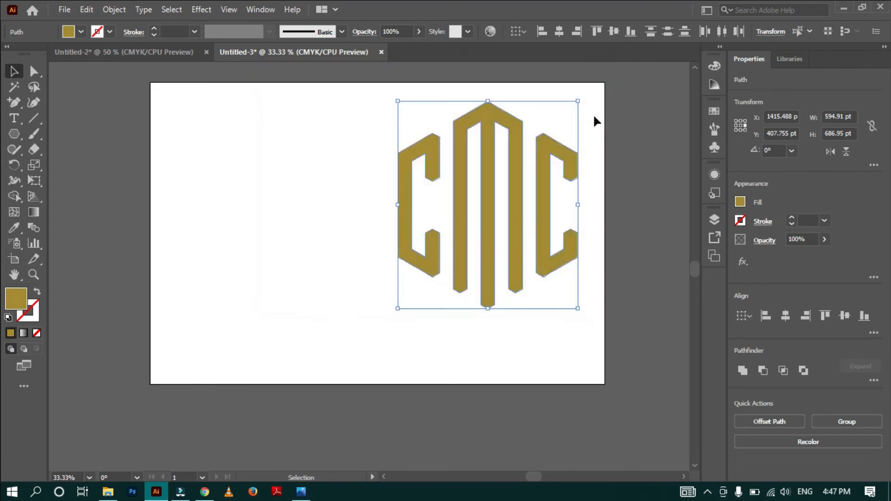
click(491, 355)
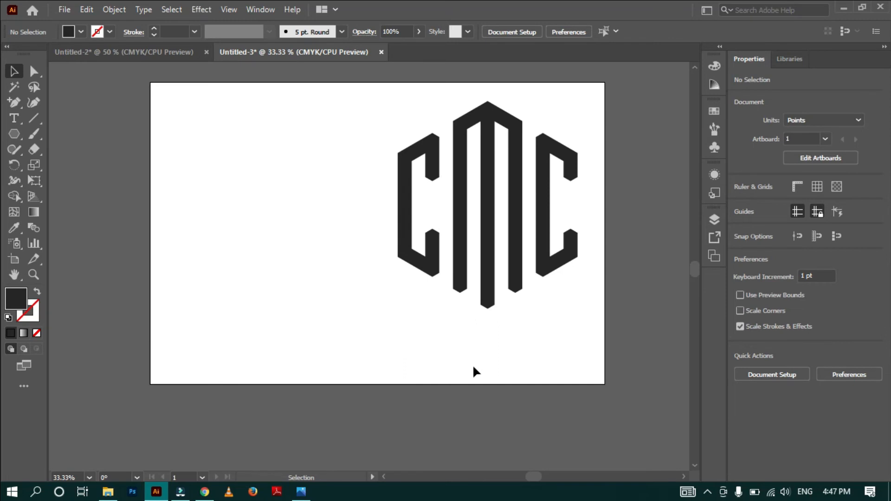
- Move the three letters back to the centre of the artboard and apply a Drop Shadow effect to them
drag(392, 114, 580, 355)
drag(514, 218, 408, 254)
click(201, 10)
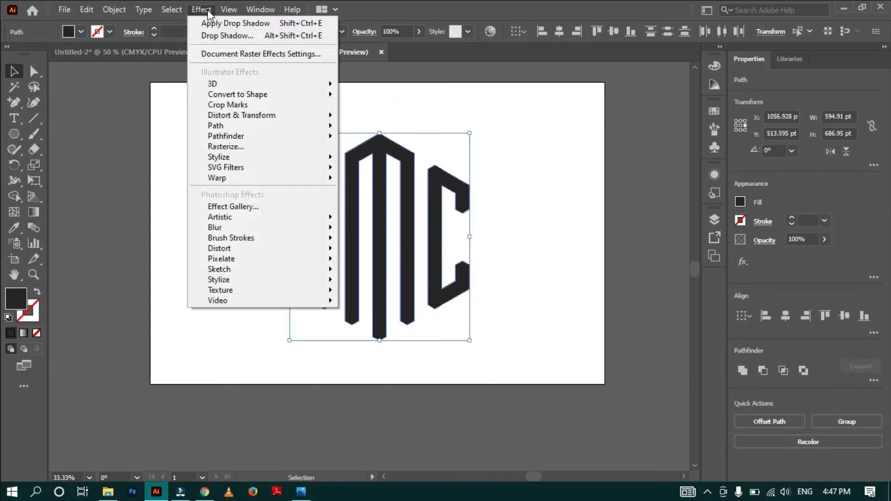
mouse_move(278, 158)
click(368, 159)
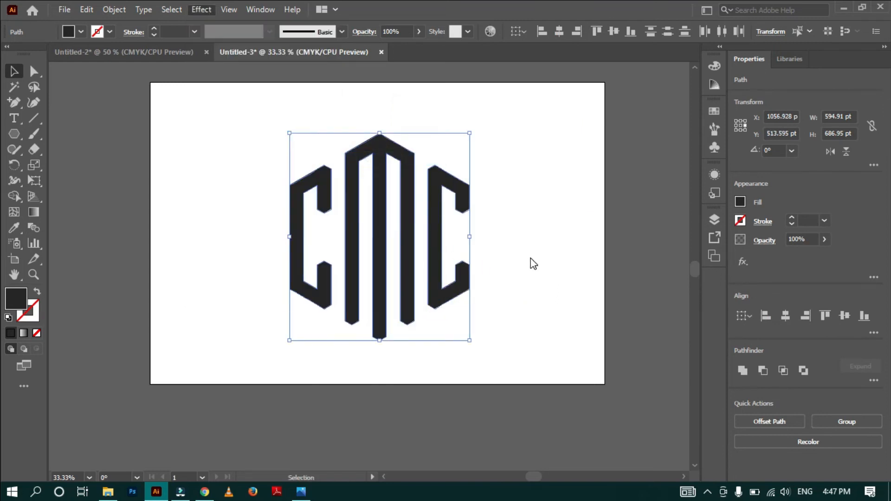
click(569, 299)
click(522, 282)
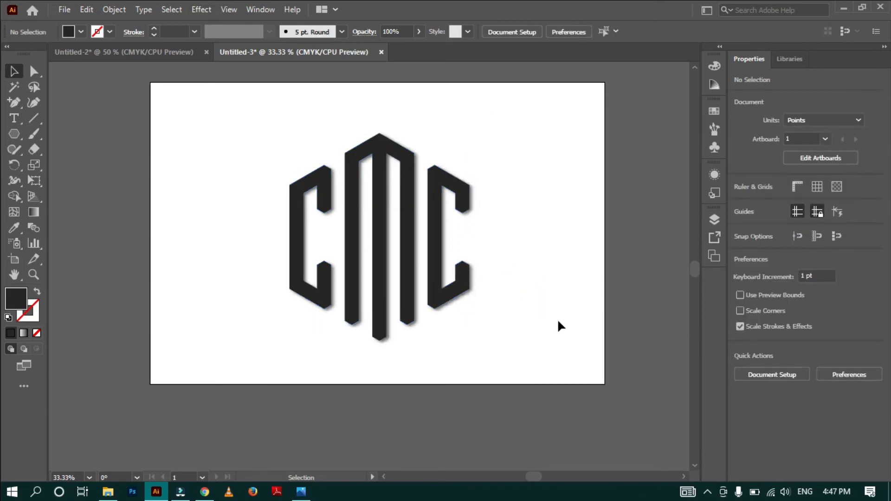
- Add the text "COMPANY NAME" near the artboard's upper-left corner
click(14, 118)
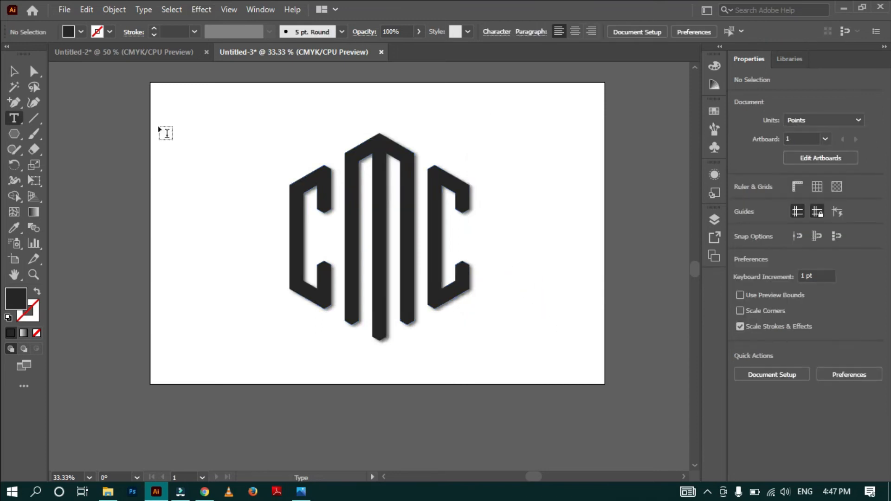
click(180, 117)
text(Company)
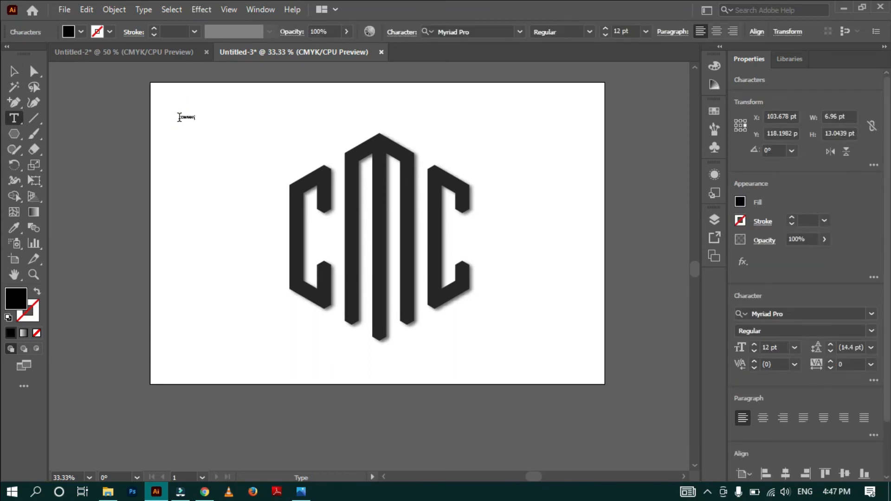
- Set the company name's font to Poppins Light and its size to 33 pt
click(17, 70)
click(477, 32)
text(PO)
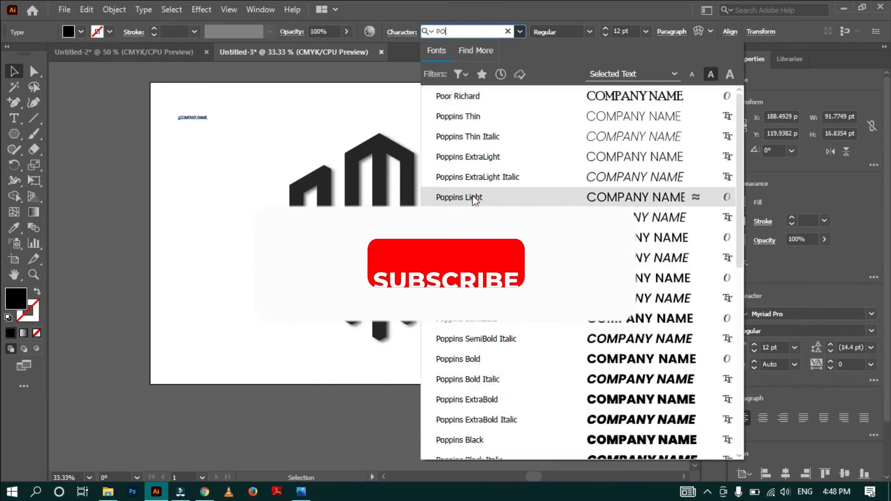
click(460, 197)
click(604, 27)
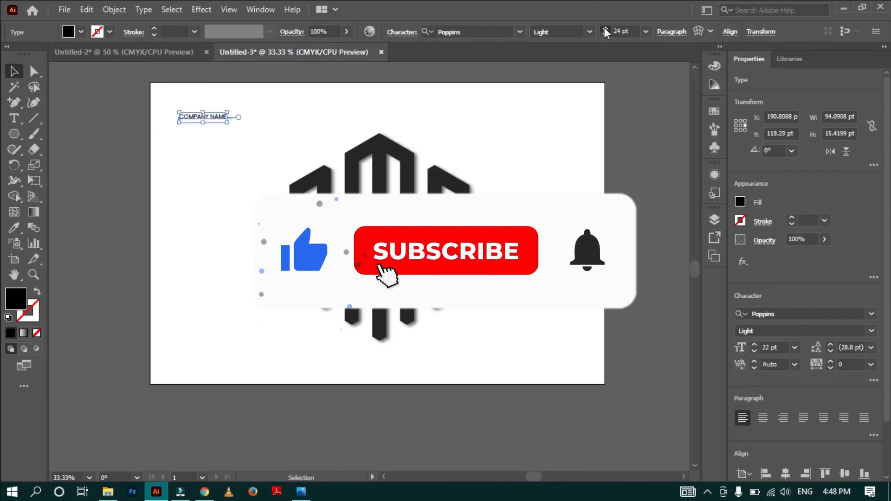
- Place the company name centred below the monogram and enlarge it to 64 pt
drag(235, 115, 395, 364)
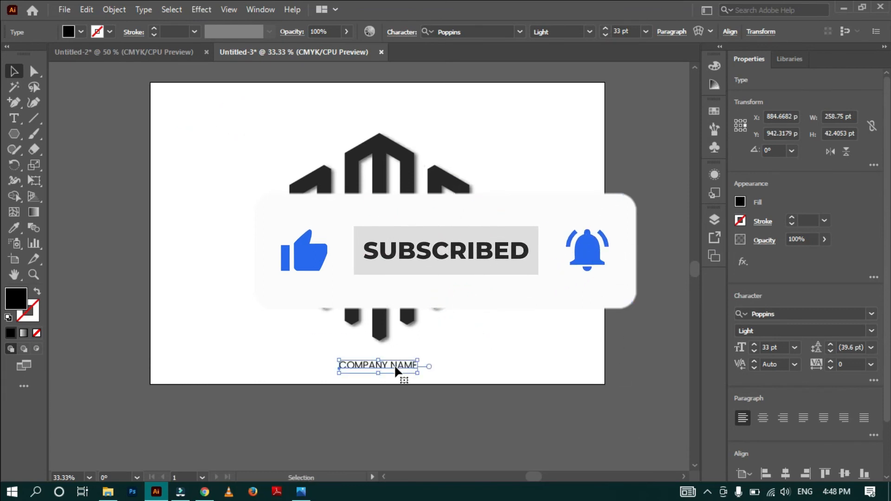
click(605, 27)
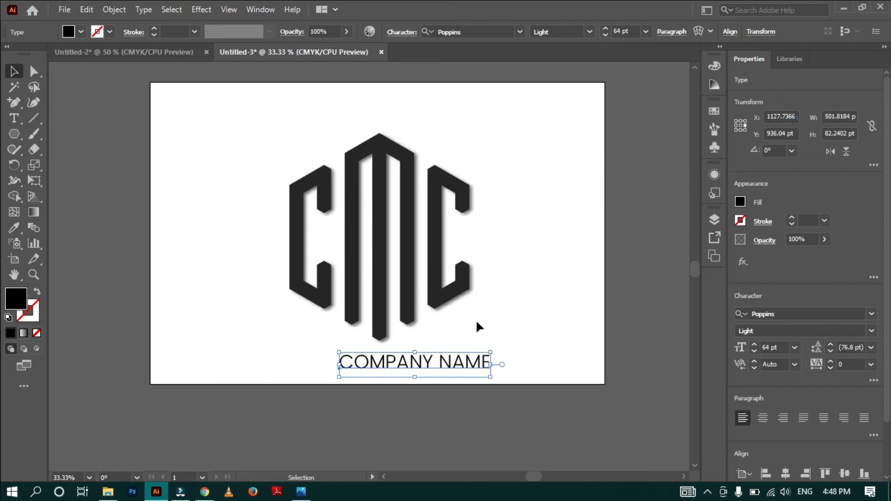
drag(394, 365, 362, 361)
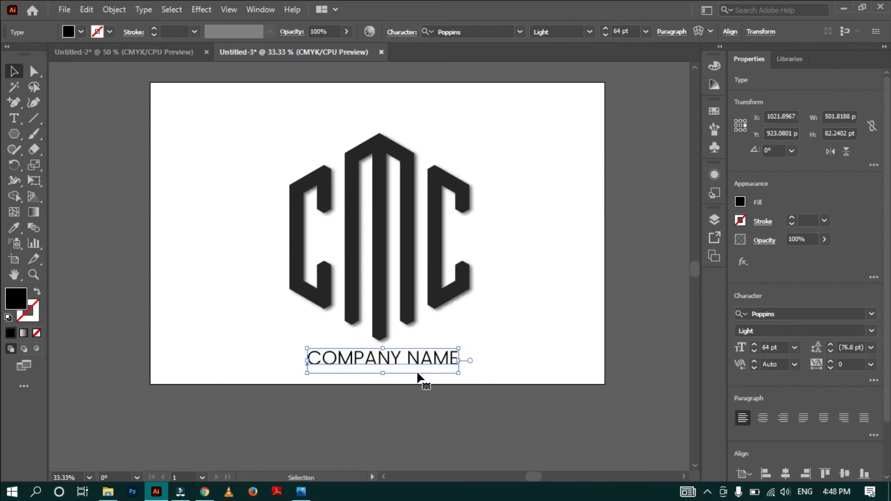
- Change the company name's font style to Regular and shift the text slightly up toward the monogram
click(589, 32)
click(569, 134)
drag(390, 356, 391, 353)
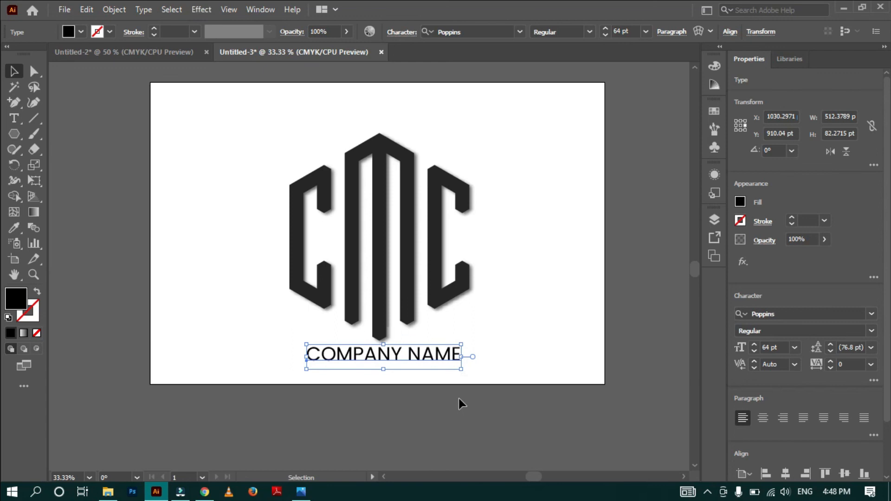
- Scale the monogram and company name together to about 480 by 630 pt and move them up on the artboard
click(537, 317)
drag(274, 129, 454, 348)
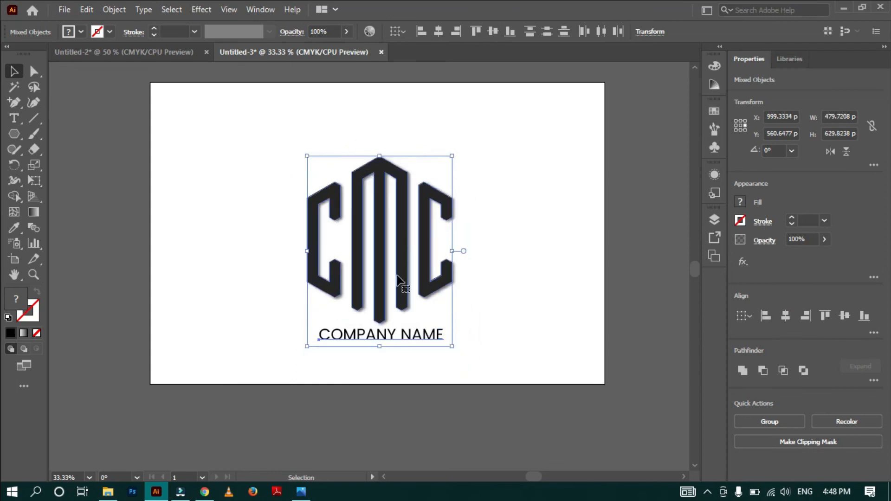
drag(381, 255, 382, 228)
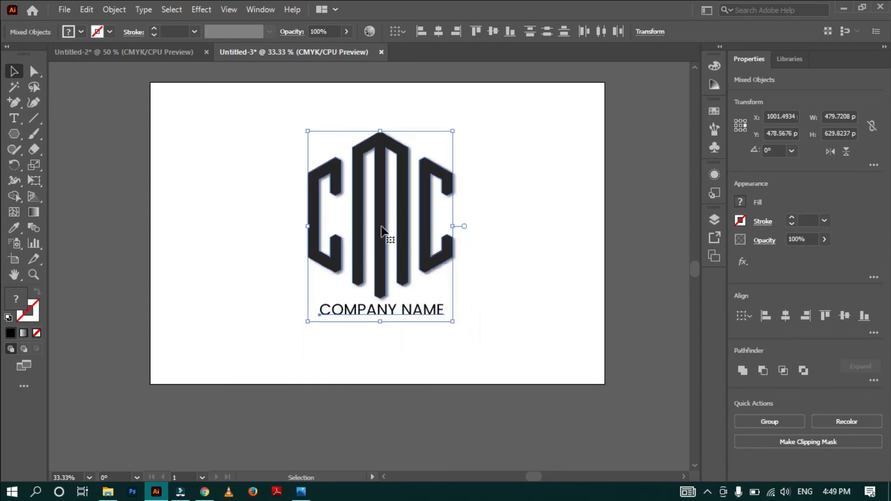
click(510, 230)
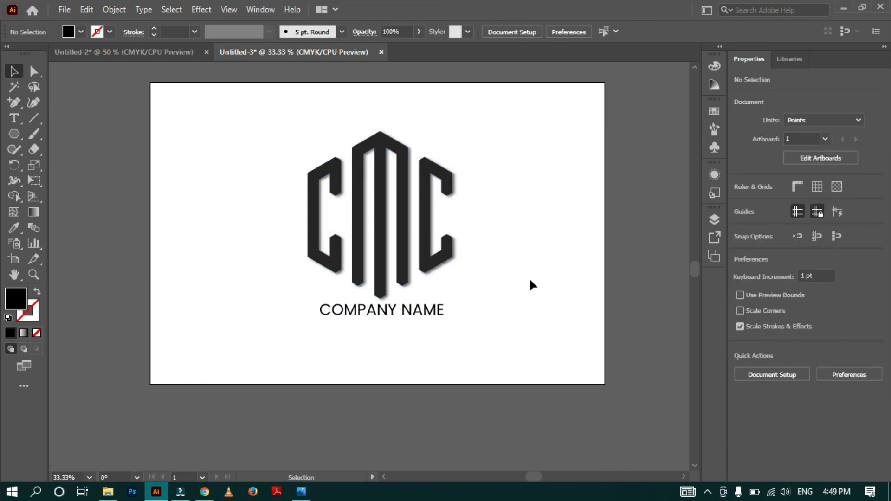